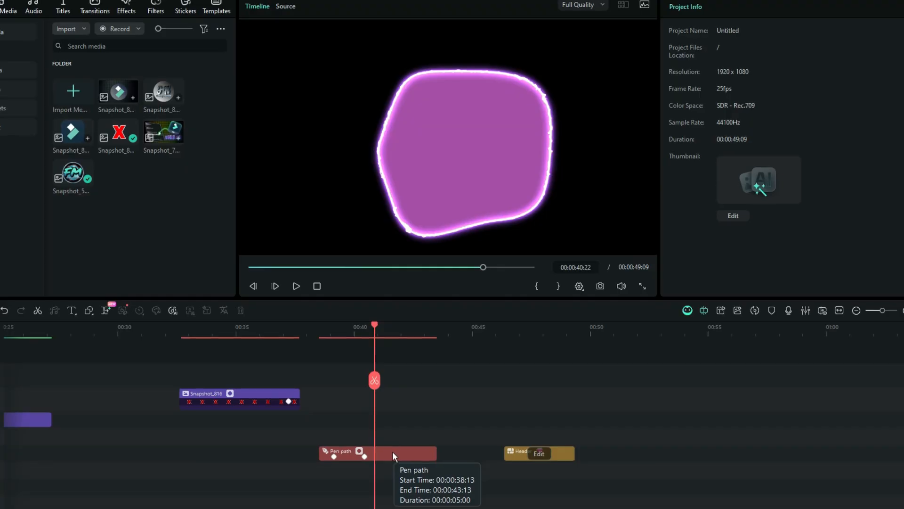
Create a compound clip named "cirle pen tool" from the Pen path clip, at 16:9 and 1920x1080 resolution.
right_click(393, 453)
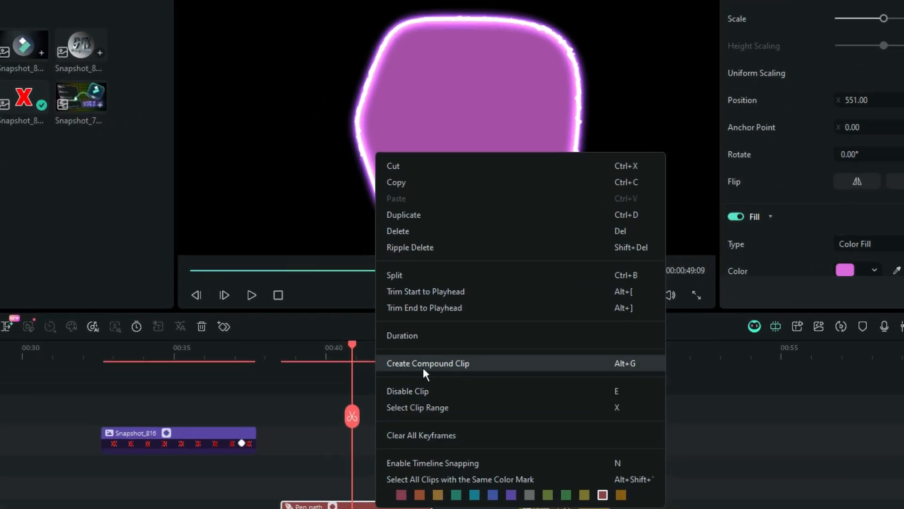
left_click(427, 369)
type("cirle pen tool")
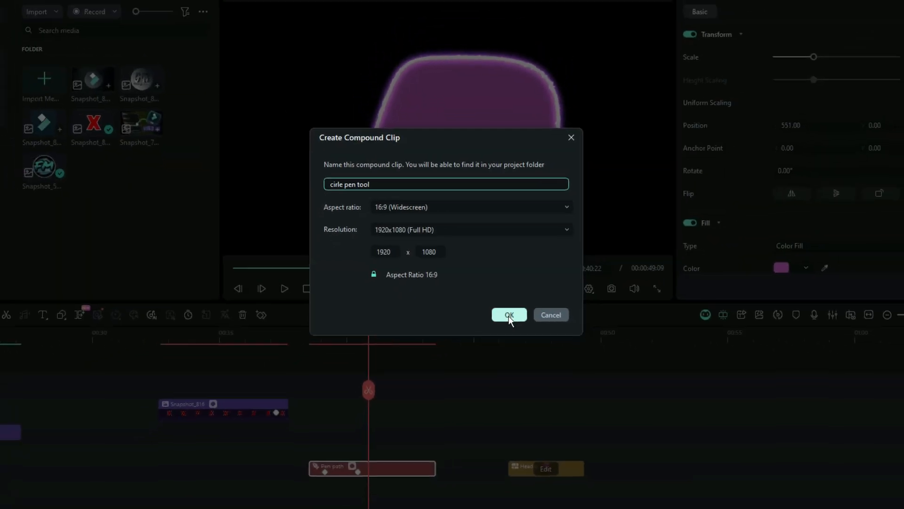
left_click(524, 323)
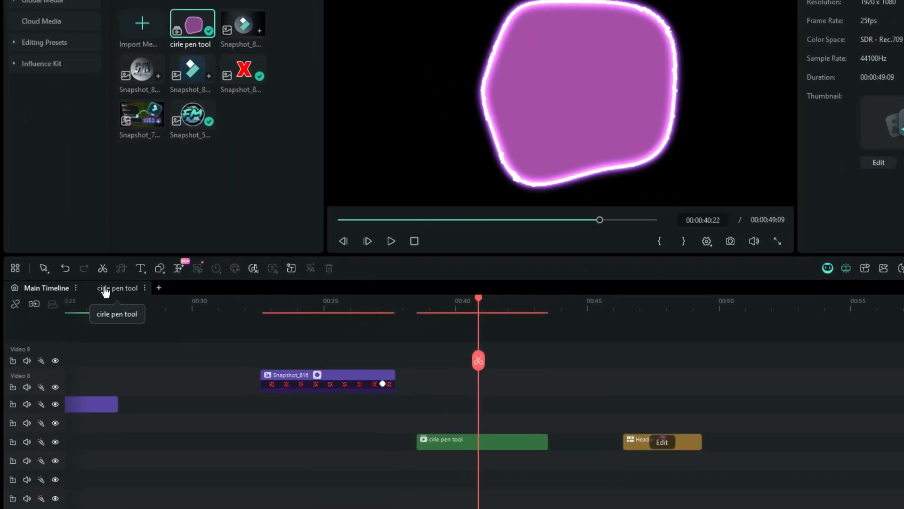
Switch back and forth between the Main Timeline and the cirle pen tool compound timeline to view their contents.
left_click(118, 293)
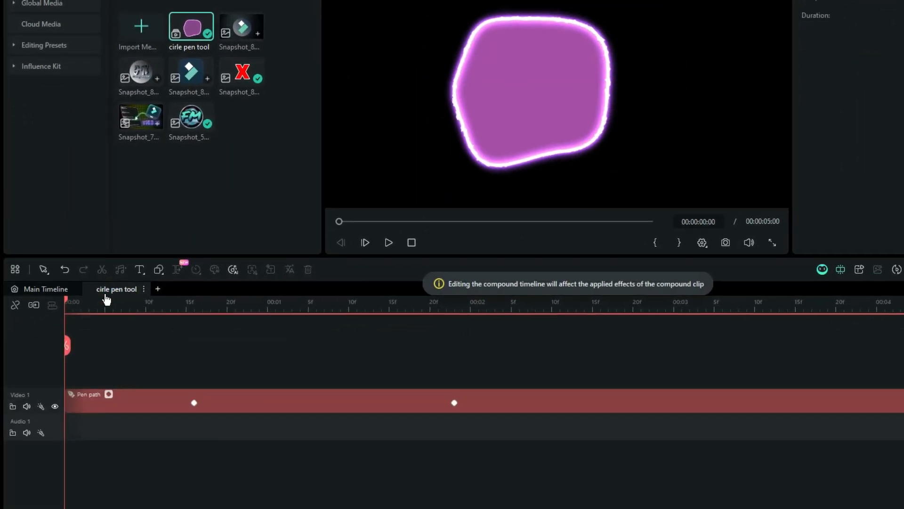
left_click(53, 291)
left_click(109, 299)
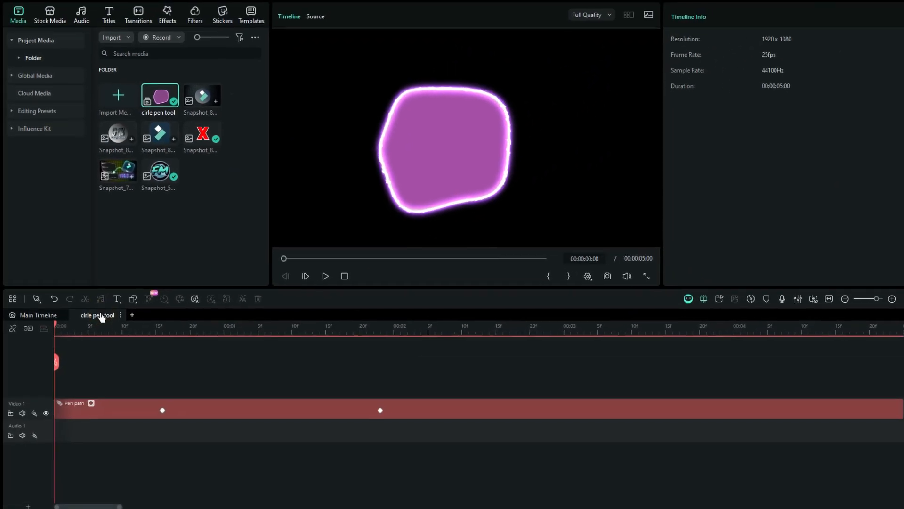
left_click(51, 301)
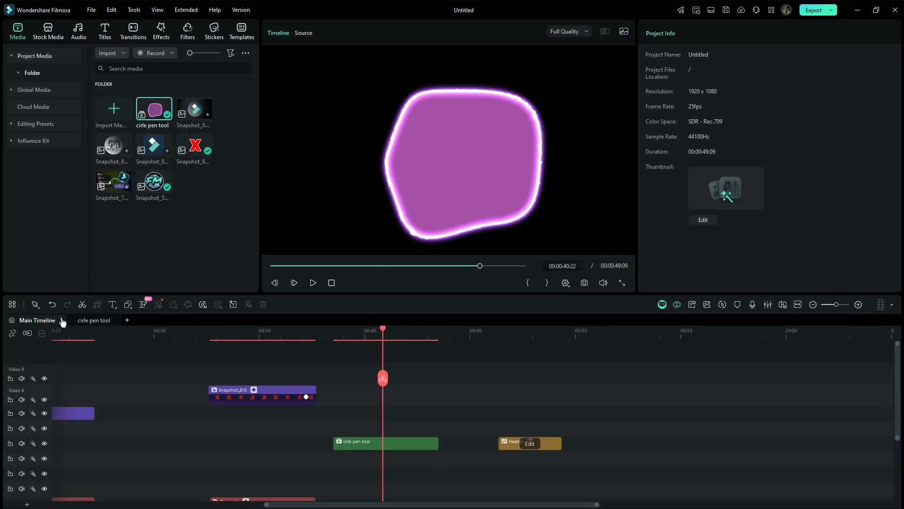
left_click(85, 322)
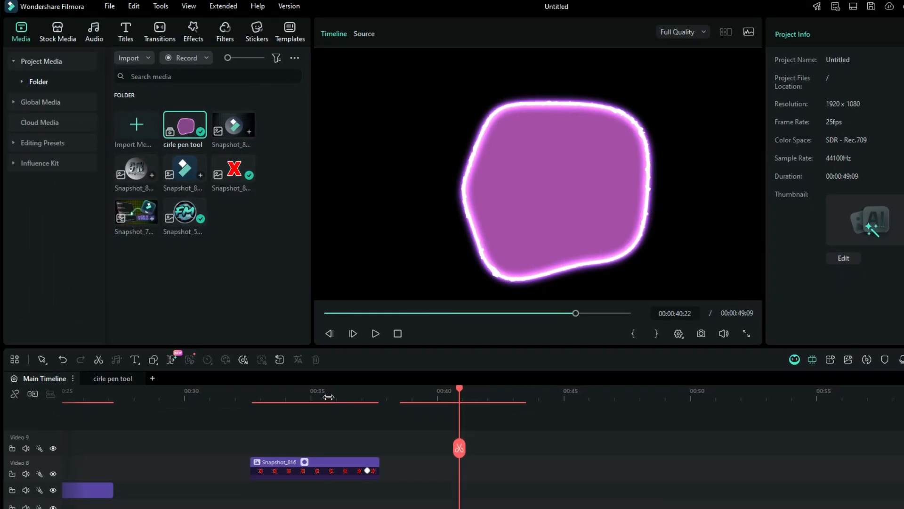
Import the thumbnail project as a subproject and open its timeline.
left_click(147, 57)
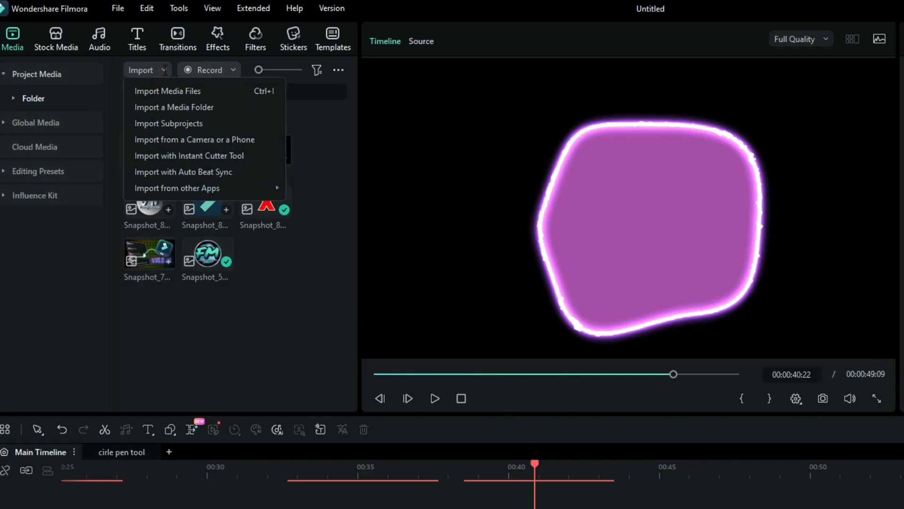
left_click(180, 129)
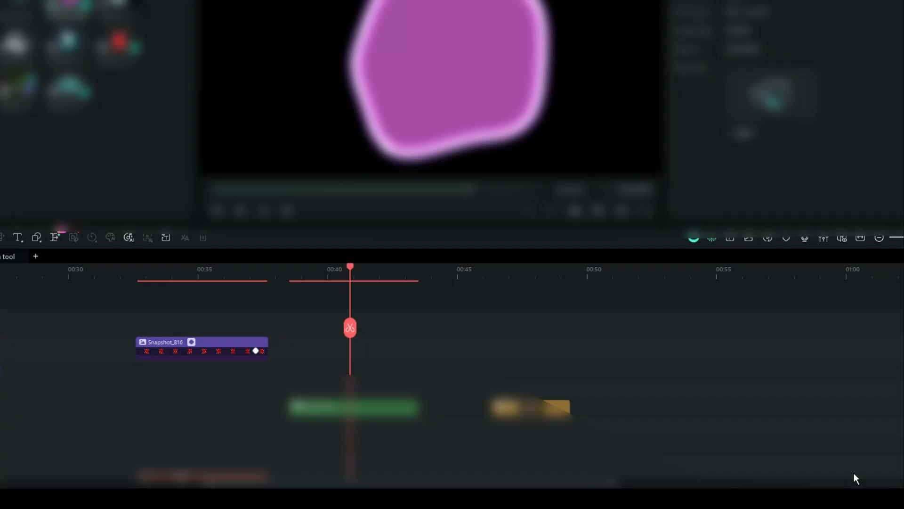
left_click(155, 324)
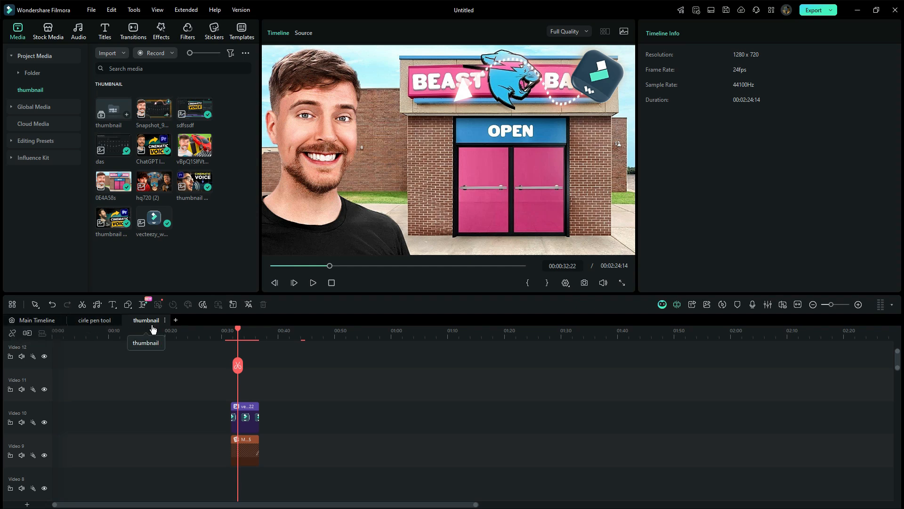
Go through the cirle pen tool, Main Timeline and thumbnail timelines to view each one.
left_click(94, 320)
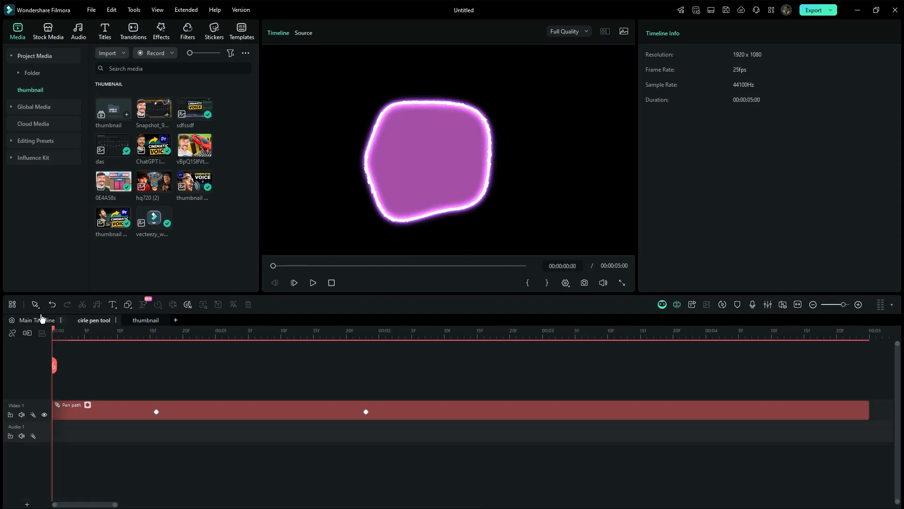
left_click(36, 320)
left_click(93, 321)
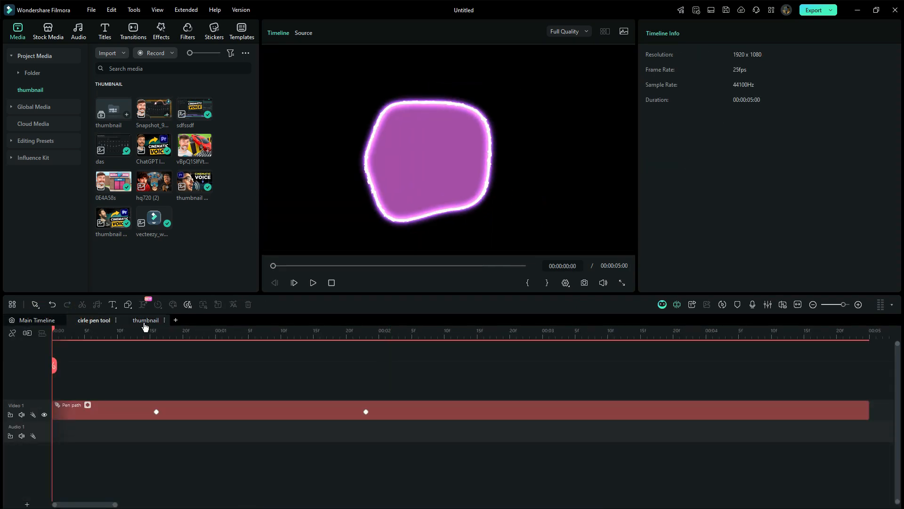
left_click(145, 321)
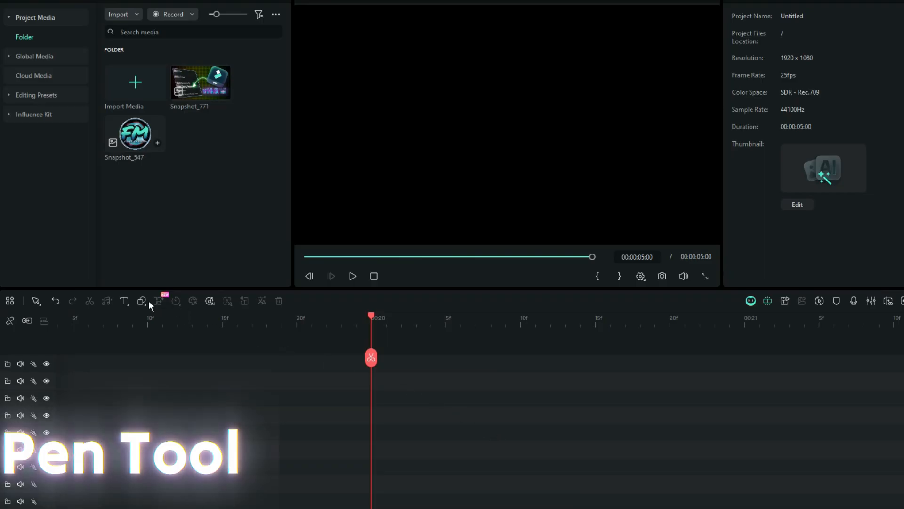
Draw a long winding curved path across the preview canvas with the Pen Tool, looping back in several wavy rows.
left_click(142, 302)
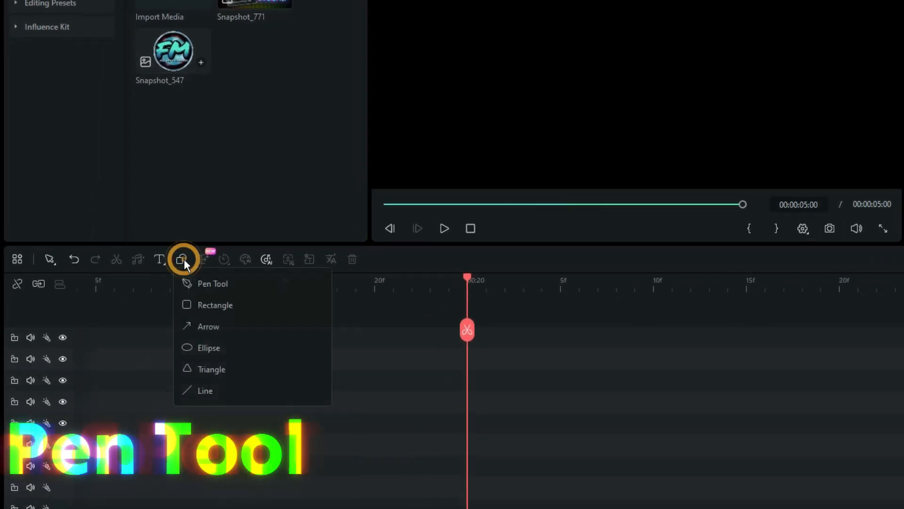
left_click(200, 283)
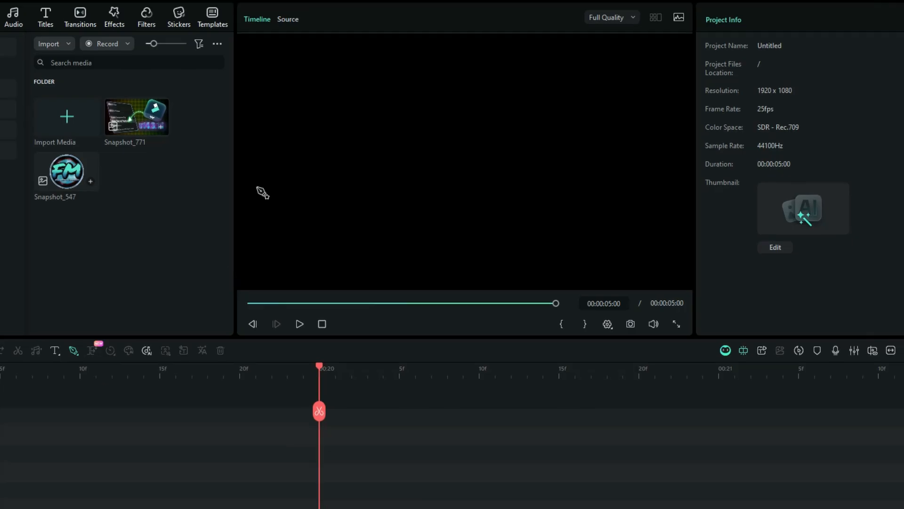
left_click(247, 191)
left_click(286, 139)
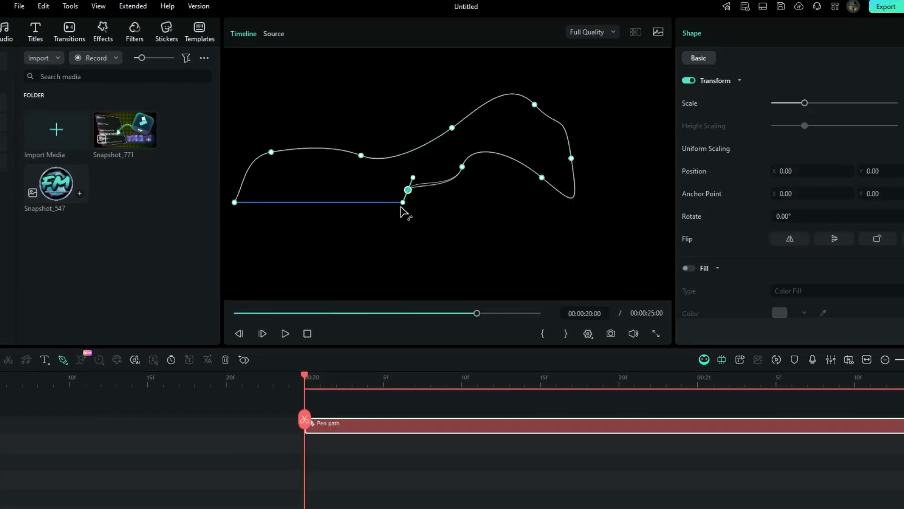
left_click_drag(281, 190, 262, 209)
left_click_drag(243, 230, 298, 233)
left_click_drag(355, 237, 395, 246)
left_click_drag(432, 224, 453, 192)
left_click_drag(469, 242, 479, 273)
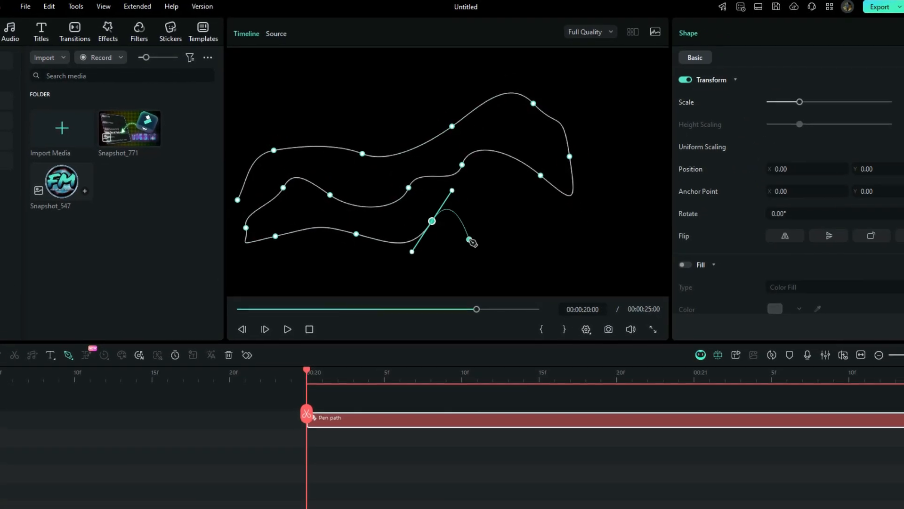
left_click_drag(488, 214, 585, 243)
left_click_drag(604, 192, 618, 168)
left_click_drag(612, 125, 624, 58)
left_click_drag(583, 73, 561, 100)
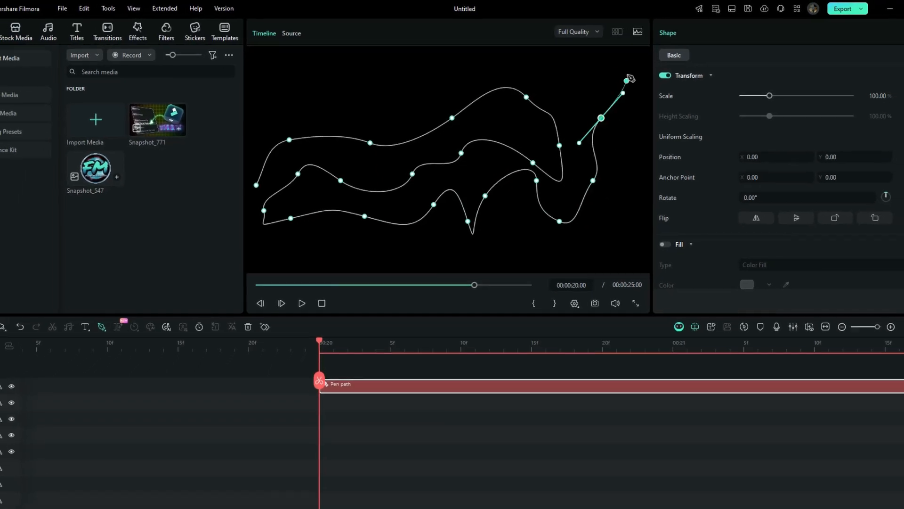
left_click_drag(528, 75, 429, 84)
left_click_drag(372, 93, 302, 112)
left_click_drag(269, 114, 256, 104)
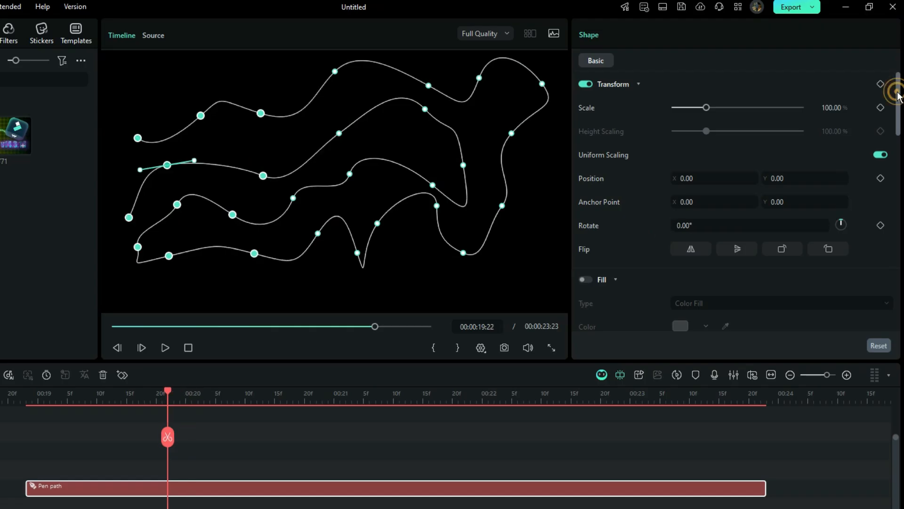
Try the Arc 01, Glow and Neon Dash stroke effects on the pen path and apply Sparkle.
scroll(679, 311, "down", 5)
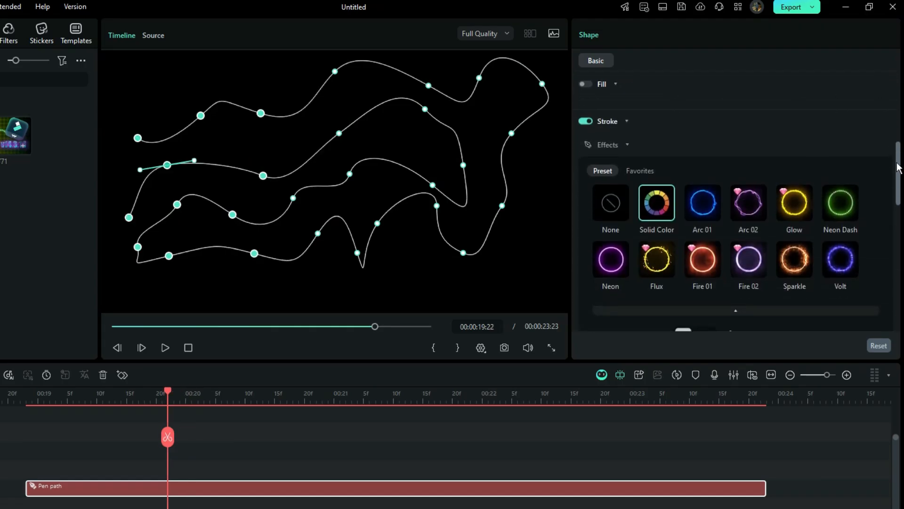
left_click(705, 204)
left_click(795, 193)
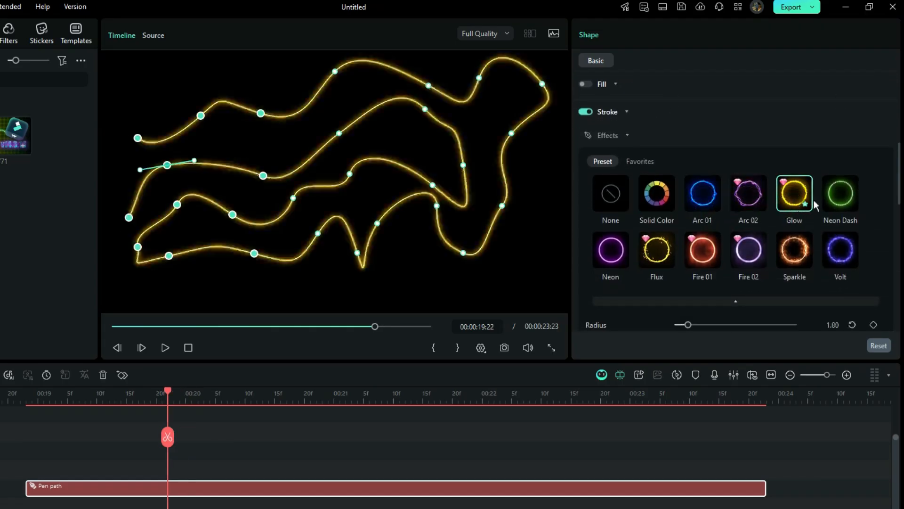
left_click(840, 193)
left_click(794, 250)
Set the Sparkle stroke's radius to 1.94 and its feathering to 30.
scroll(895, 176, "down", 3)
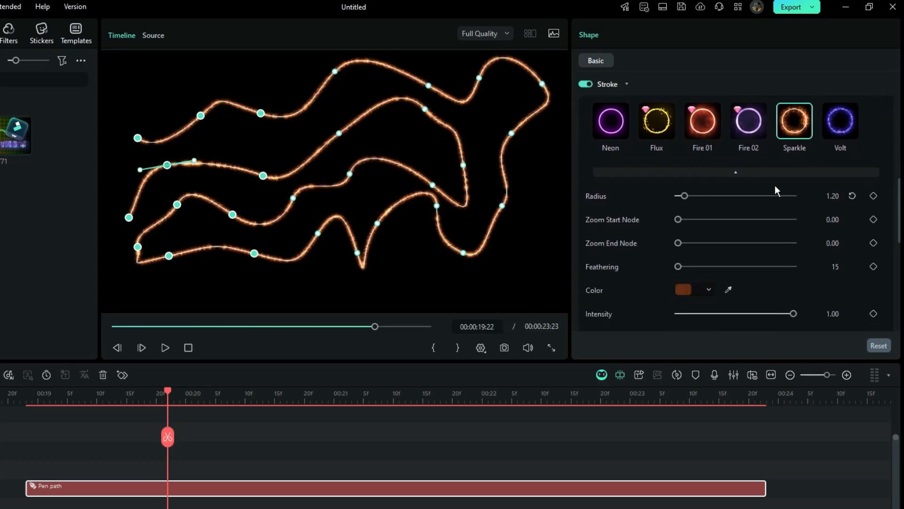
left_click_drag(690, 193, 704, 197)
left_click(689, 196)
left_click_drag(678, 267, 699, 270)
Lower the End value of the stroke's trim path to its minimum.
scroll(730, 254, "down", 1)
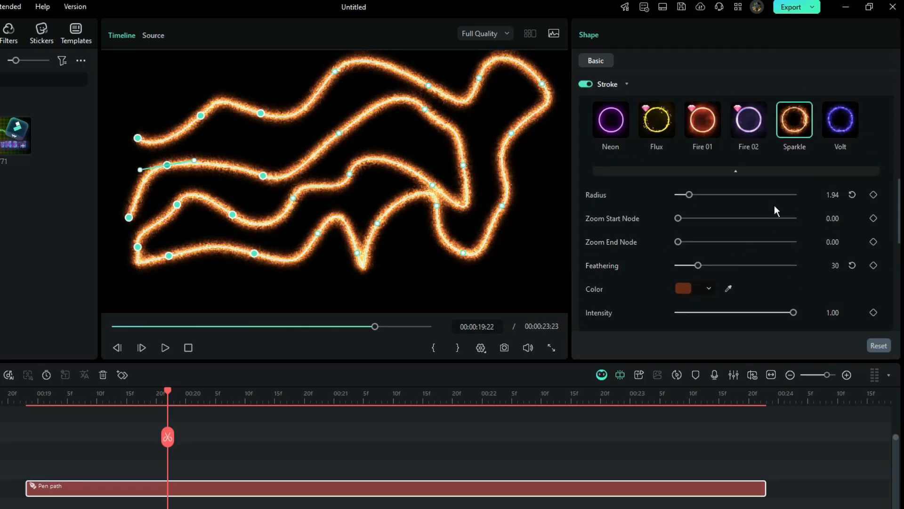
scroll(774, 205, "down", 5)
scroll(657, 177, "up", 2)
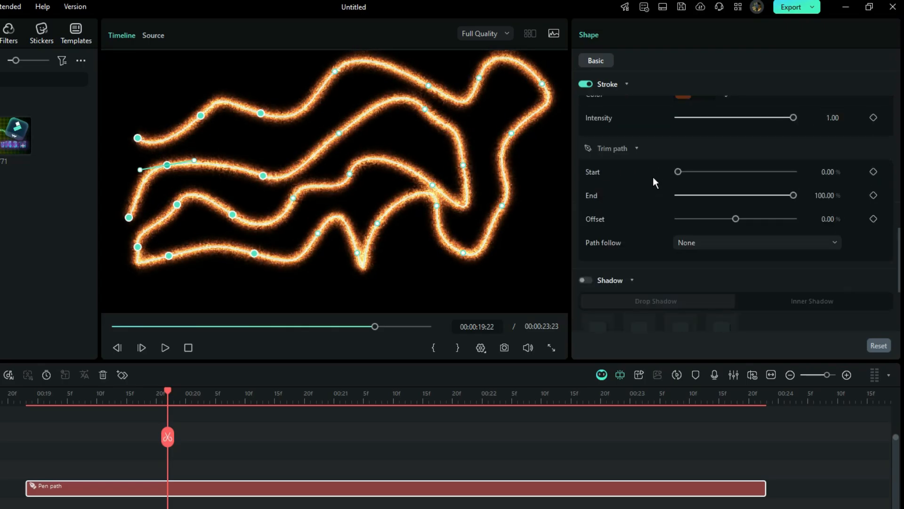
mouse_move(734, 202)
left_mouse_down()
mouse_move(678, 202)
mouse_move(807, 196)
mouse_move(671, 203)
left_mouse_up()
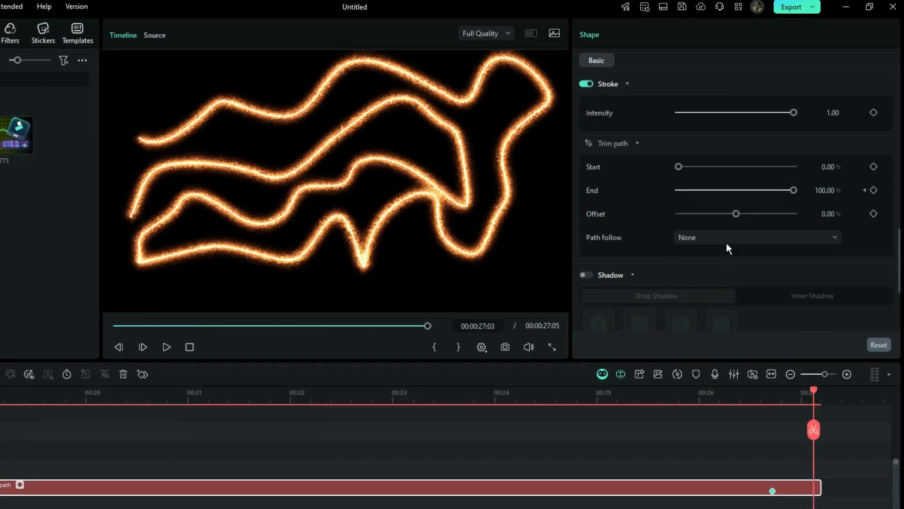
Set the stroke's path follow to Preset and browse the available preset objects.
left_click(727, 242)
left_click(706, 278)
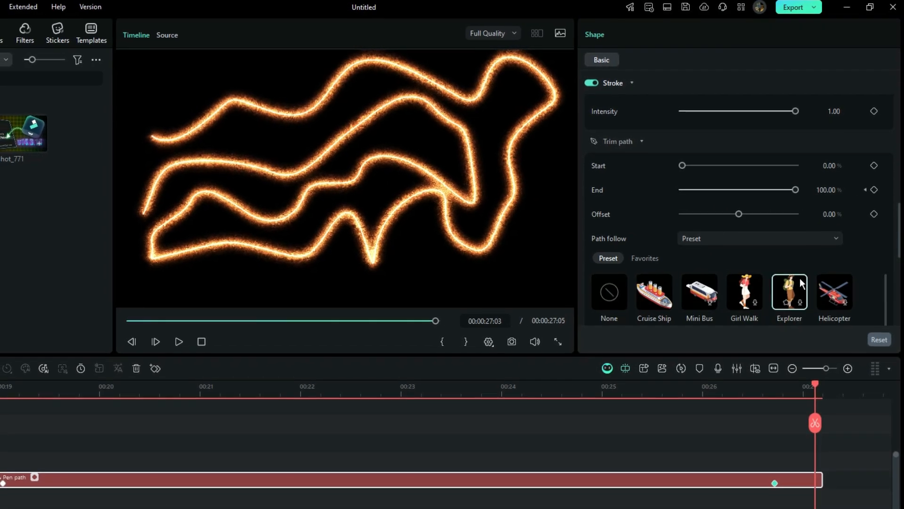
scroll(900, 258, "down", 3)
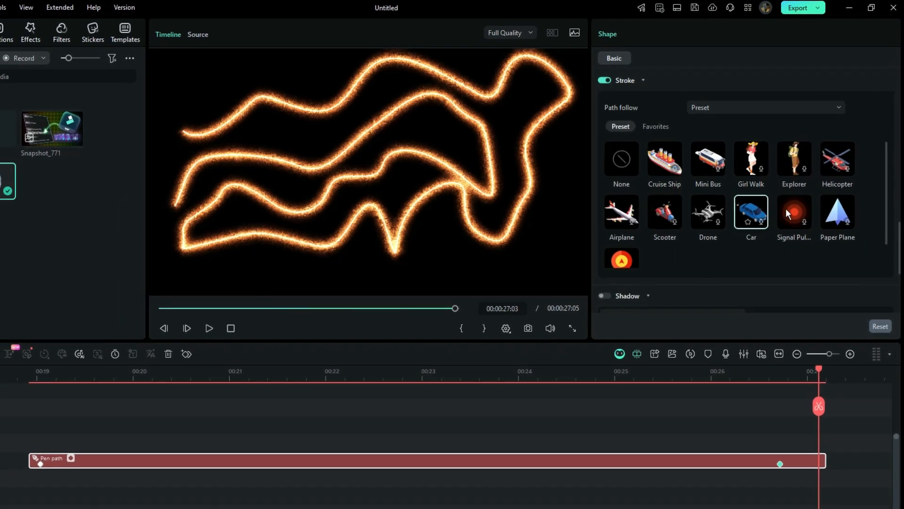
Link Snapshot_547 from the timeline as the object following the pen path, and play the animation from the path's start.
left_click(729, 117)
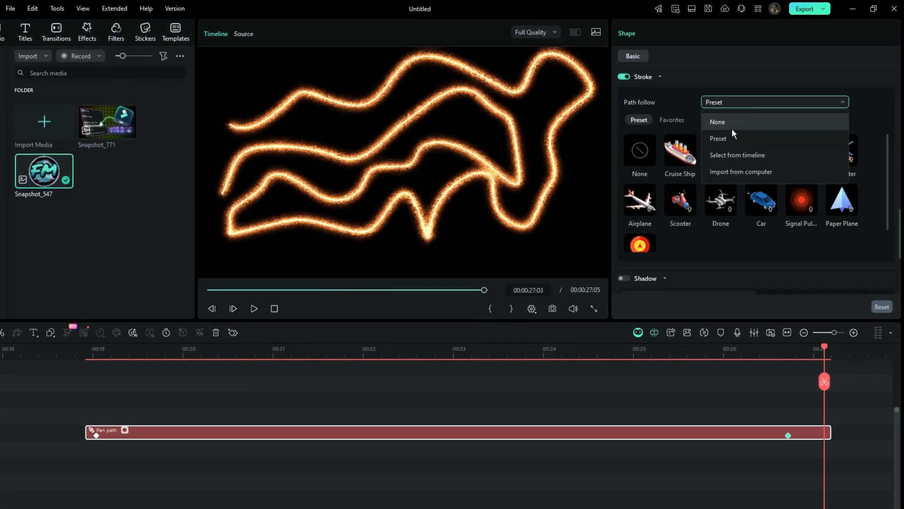
left_click(733, 158)
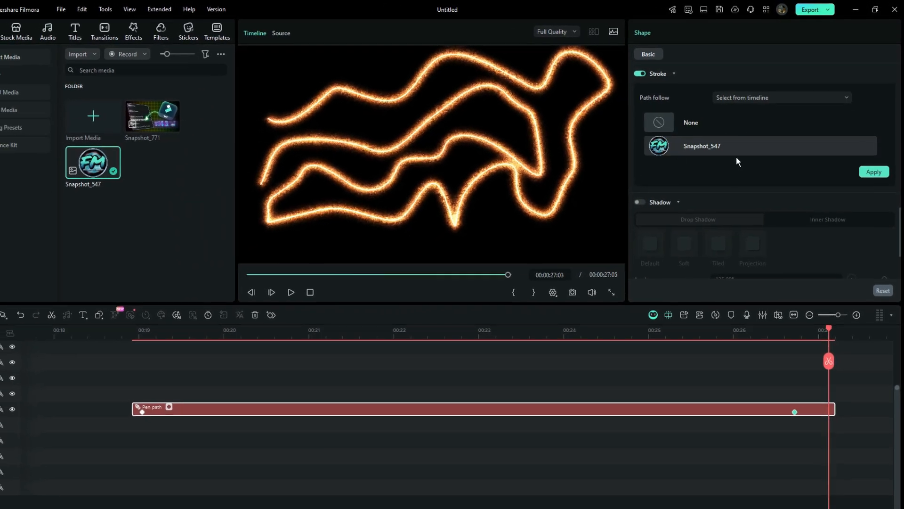
left_click(871, 174)
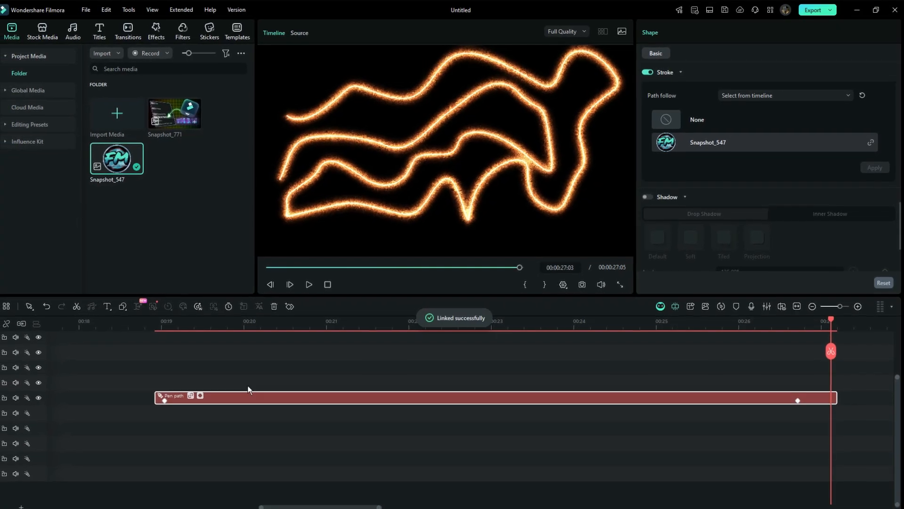
left_click(155, 324)
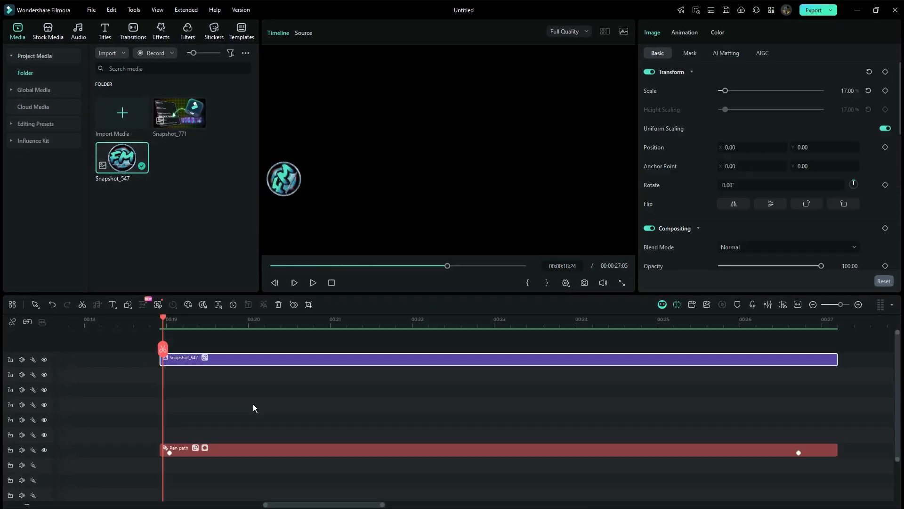
key("space")
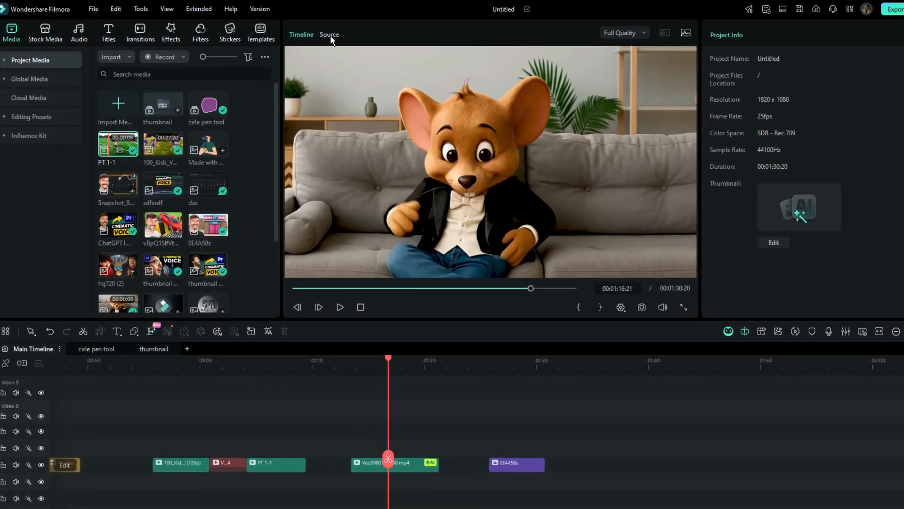
Play the PT 1-1 clip in the Source preview and detach the Timeline preview as a resized floating window.
left_click(304, 33)
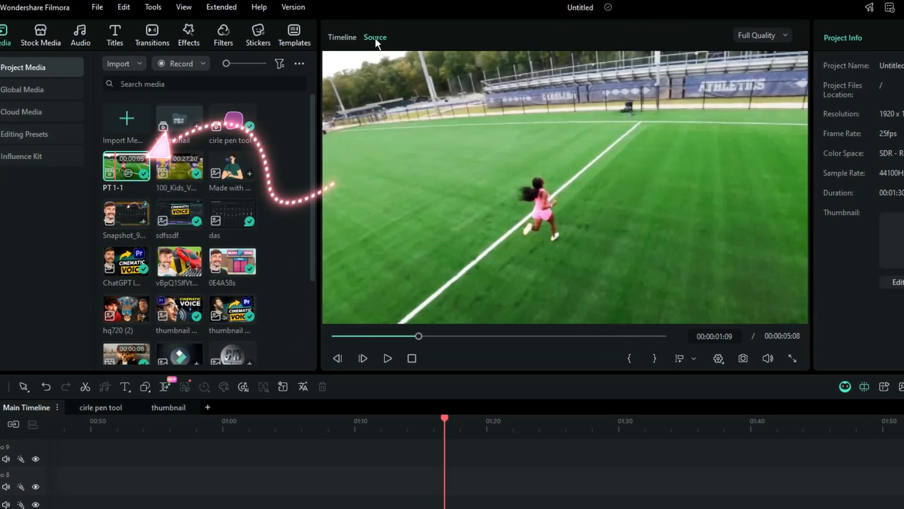
key("space")
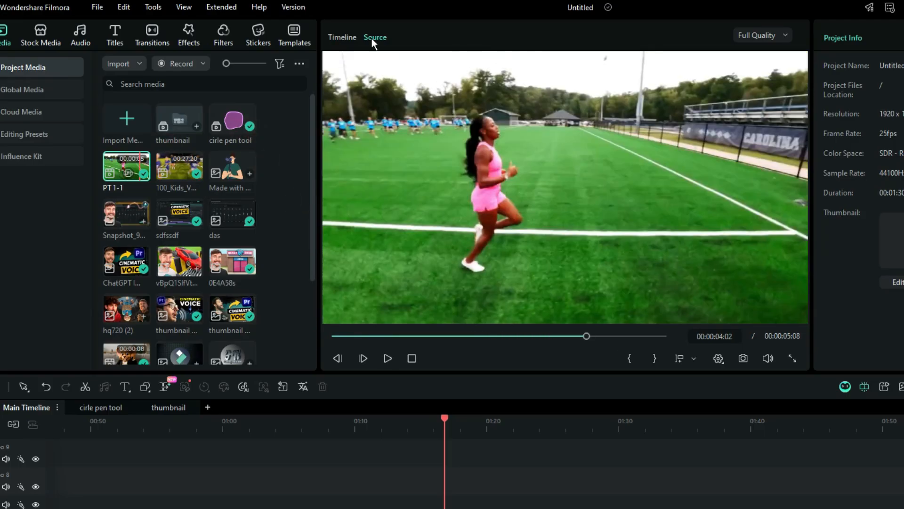
left_click_drag(342, 37, 307, 295)
left_click_drag(65, 272, 73, 336)
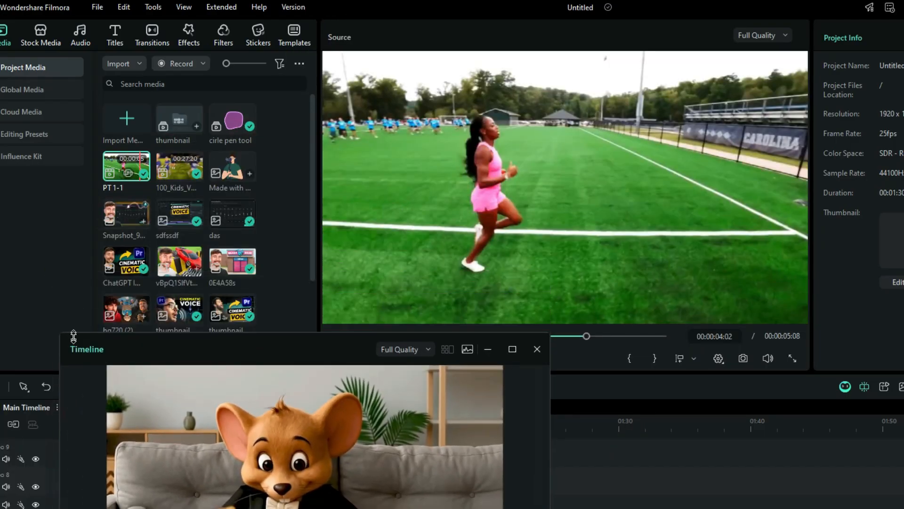
left_click_drag(153, 336, 102, 220)
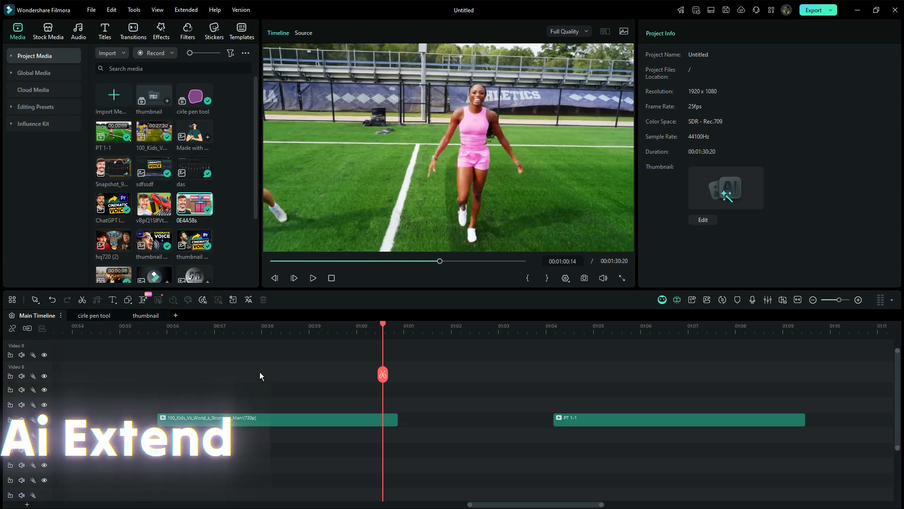
Fill the gap before PT 1-1 using AI Extend, generating 720P footage with the prompt "lady continues walking forward" and Pull out camera movement.
left_click(146, 301)
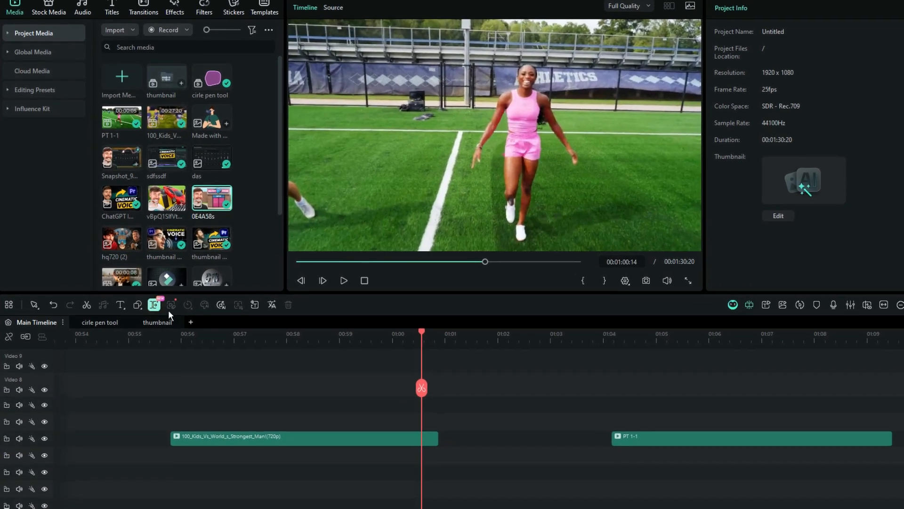
left_click_drag(453, 443, 472, 453)
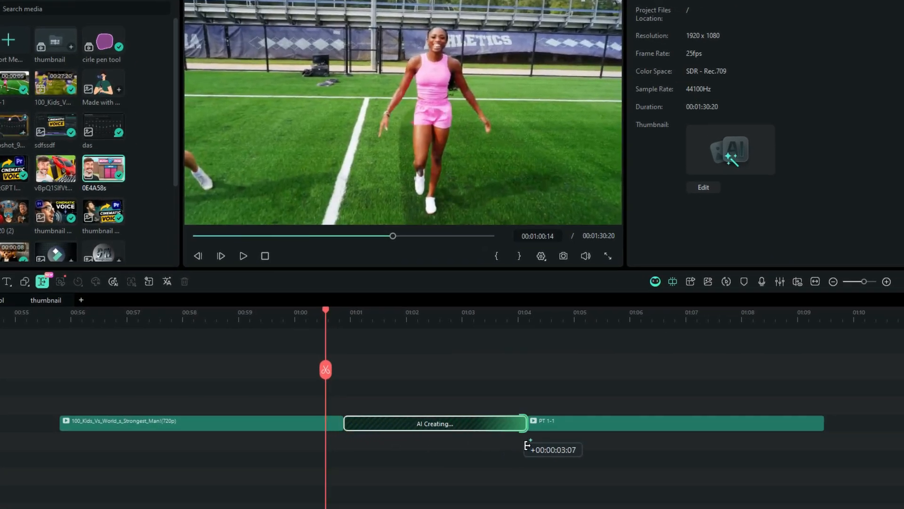
left_click_drag(527, 445, 527, 446)
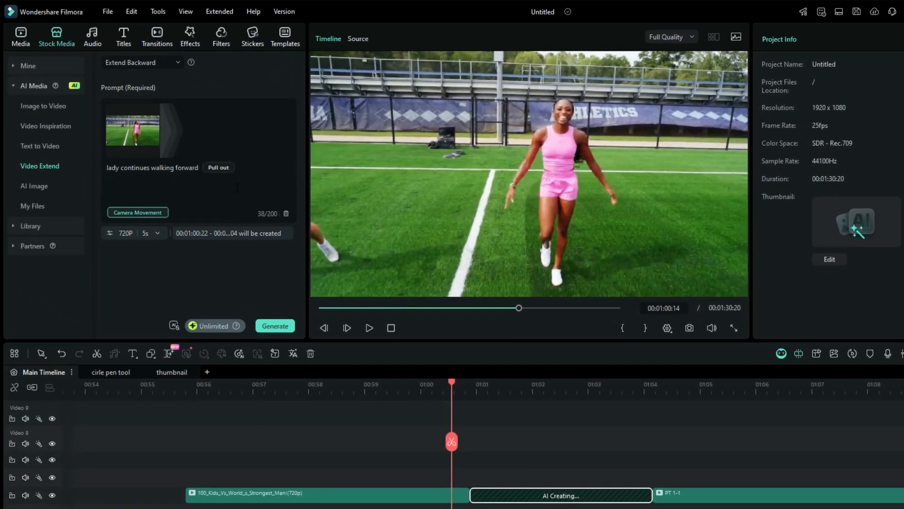
left_click(273, 326)
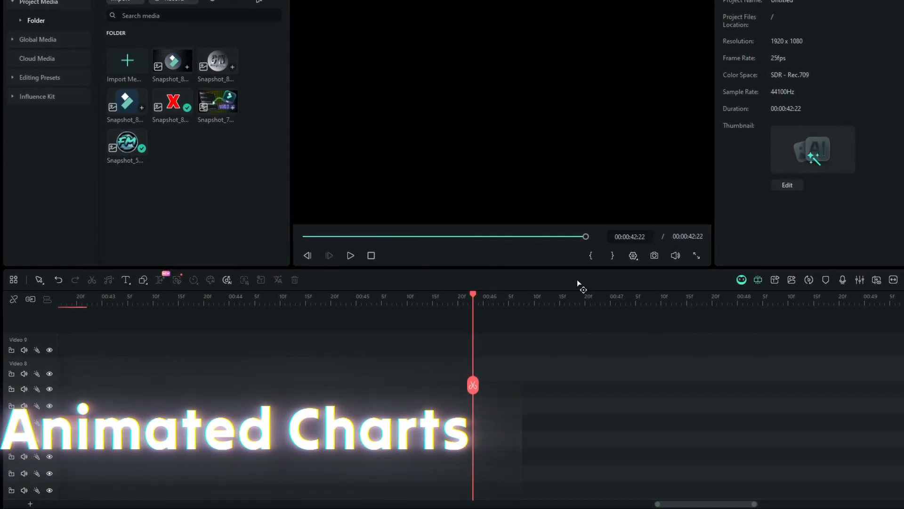
Open Animated Charts from the Exclusive video effects, preview several chart types and choose the static donut chart with segments A to F.
left_click(188, 32)
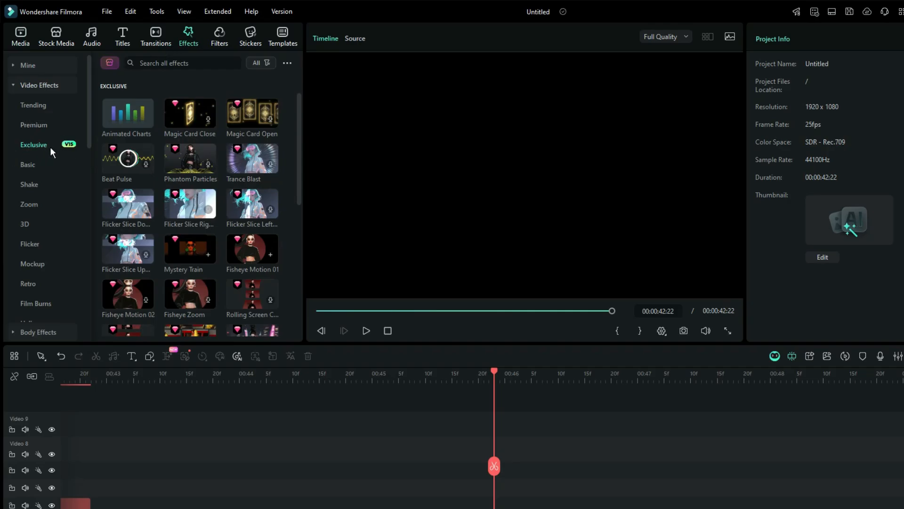
left_click(120, 112)
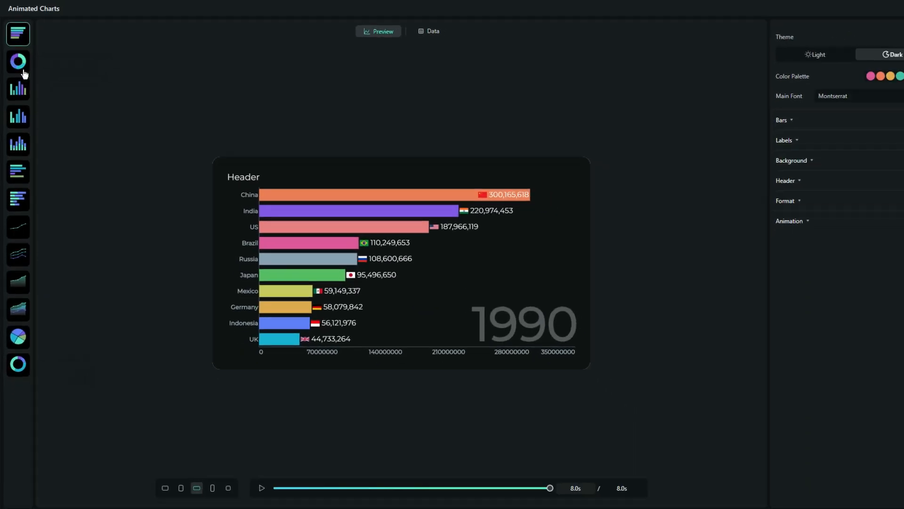
left_click(22, 66)
left_click(17, 86)
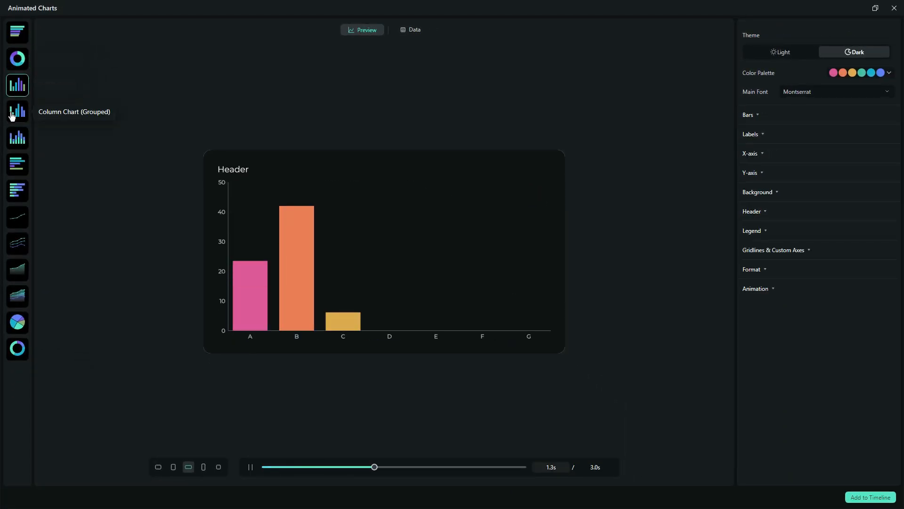
left_click(14, 172)
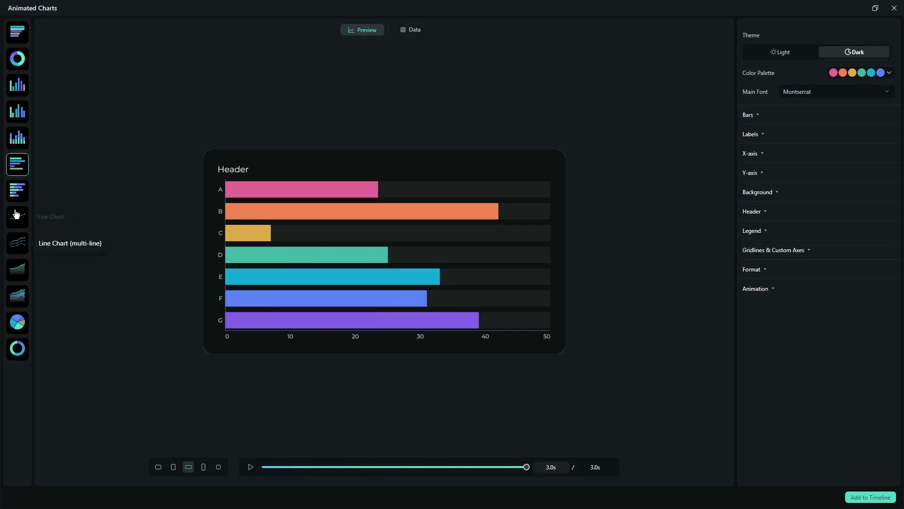
left_click(17, 349)
Compare the donut chart's Light and Dark themes and look through its label and header settings.
left_click(781, 54)
left_click(843, 55)
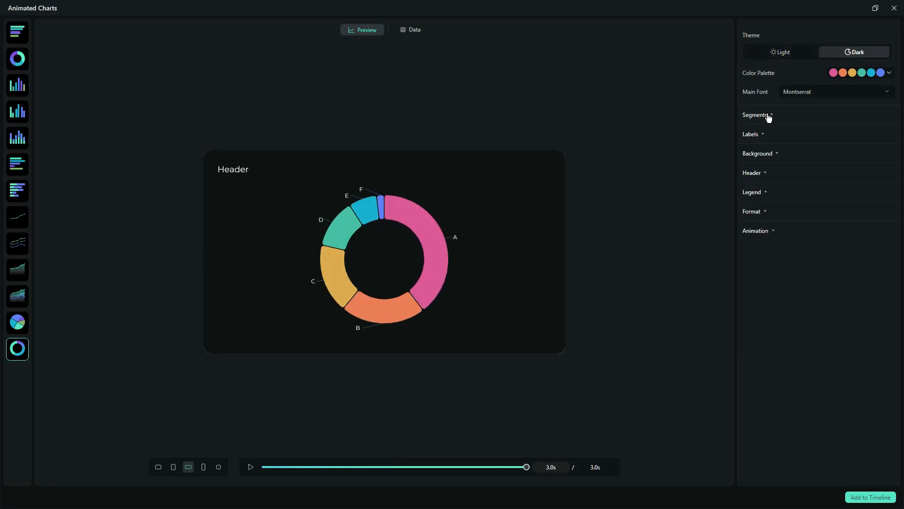
left_click(761, 133)
left_click(762, 134)
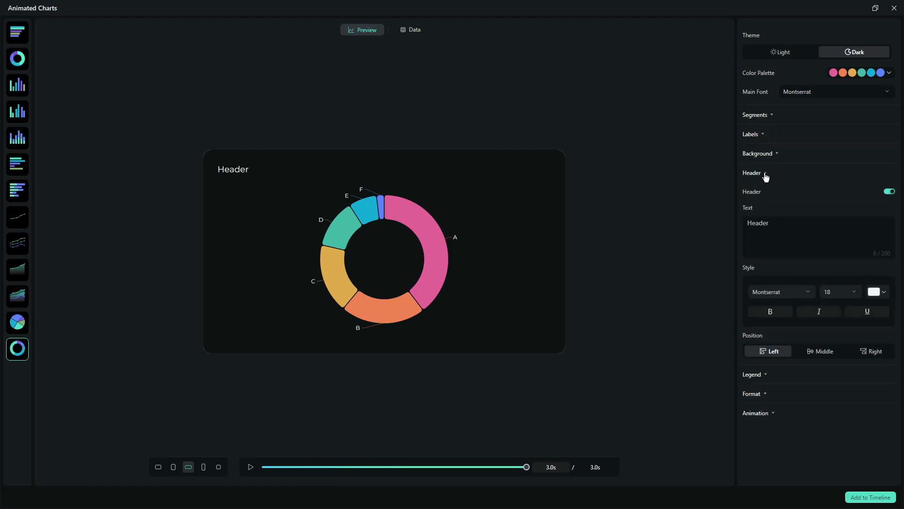
left_click(764, 174)
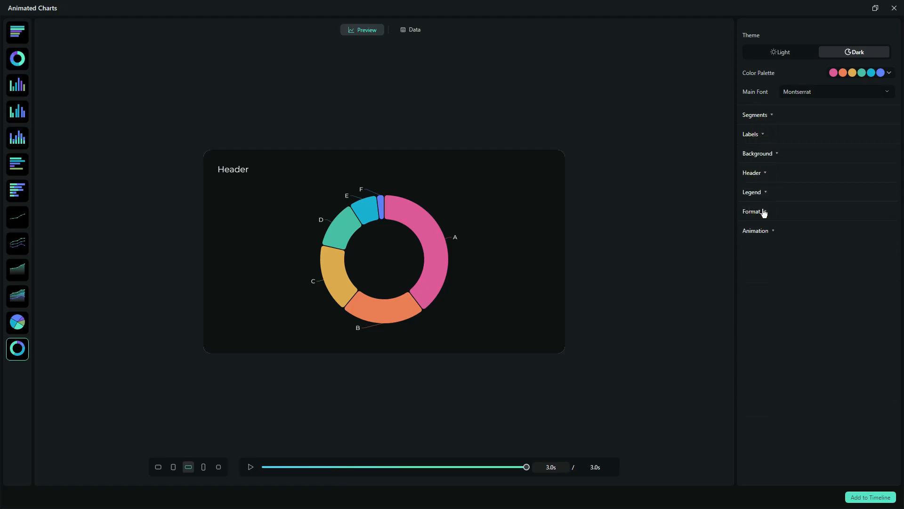
Rename category C to "t" in the donut chart's data and add the chart to the timeline.
left_click(417, 32)
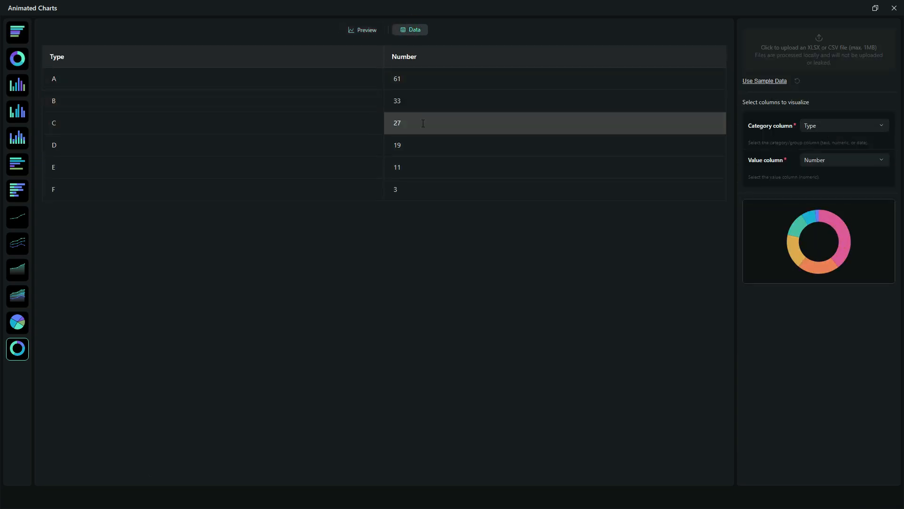
left_click(828, 125)
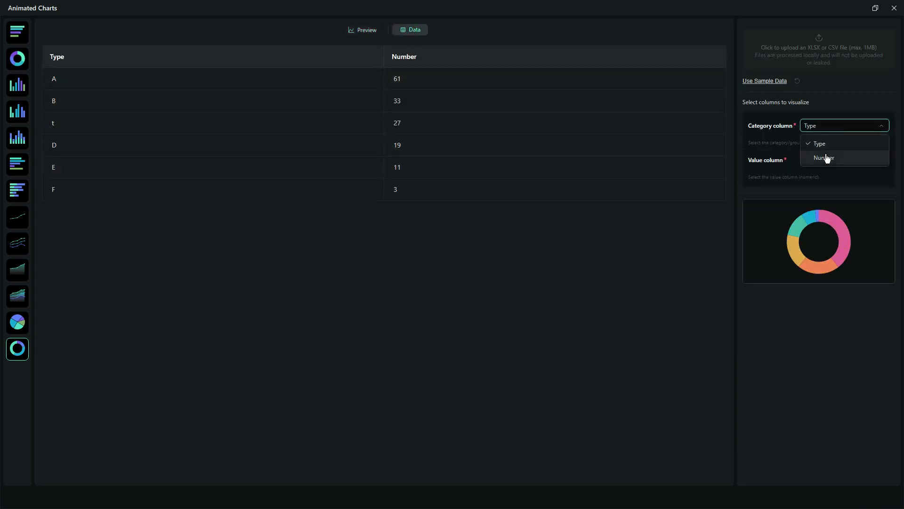
left_click(369, 33)
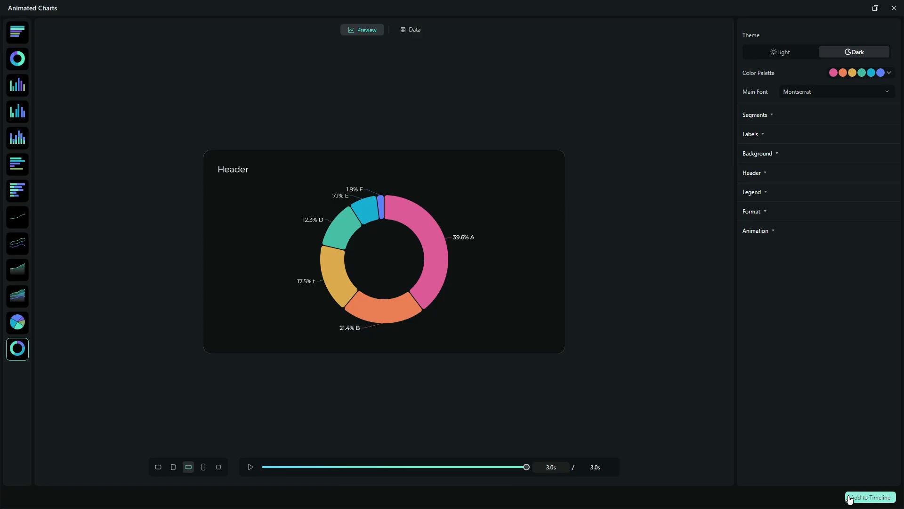
left_click(850, 498)
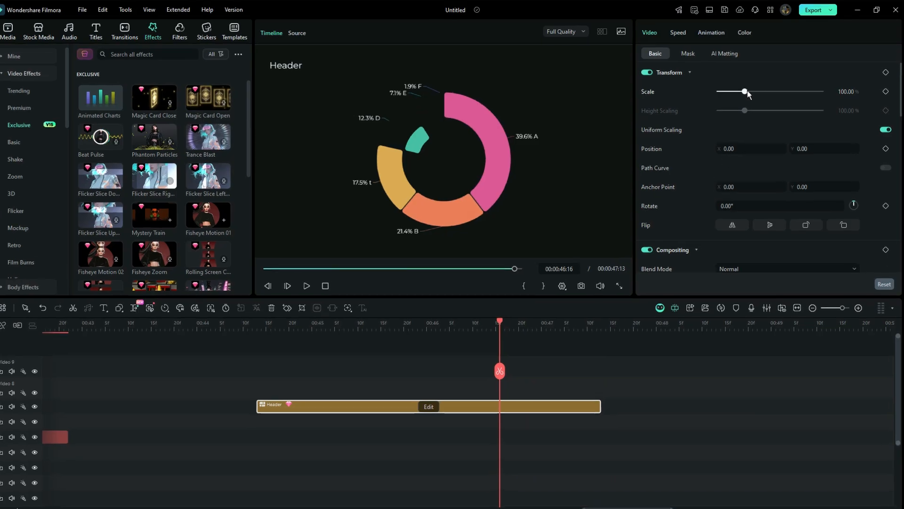
Transform the chart clip with a scale of 81%, an X position of 4.00 and a rotation of 10°.
left_click_drag(745, 105, 721, 104)
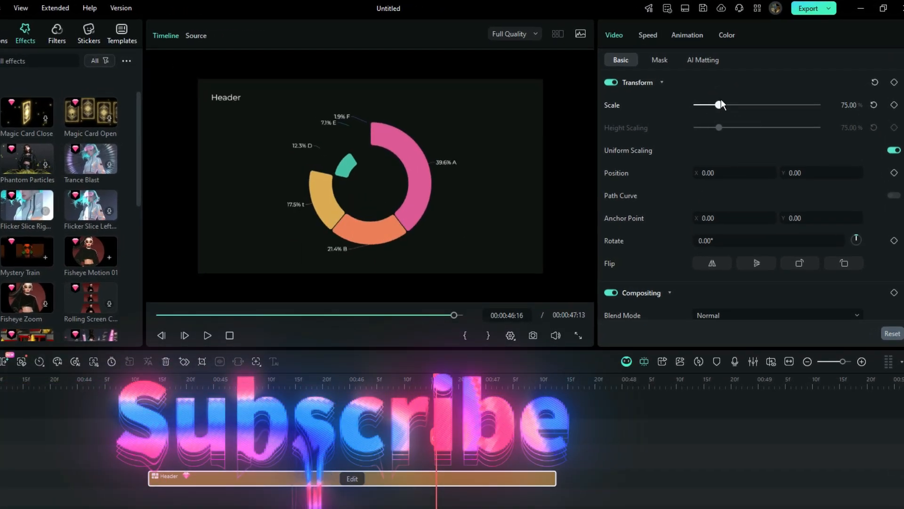
mouse_move(708, 173)
left_mouse_down()
mouse_move(725, 172)
mouse_move(660, 173)
mouse_move(775, 172)
mouse_move(709, 173)
left_mouse_up()
mouse_move(713, 231)
left_mouse_down()
mouse_move(763, 232)
mouse_move(652, 232)
mouse_move(791, 220)
mouse_move(724, 220)
left_mouse_up()
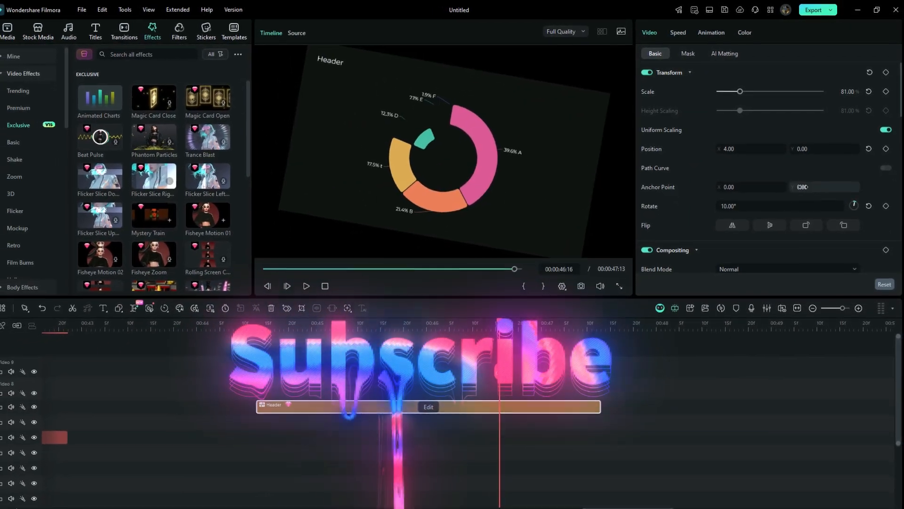